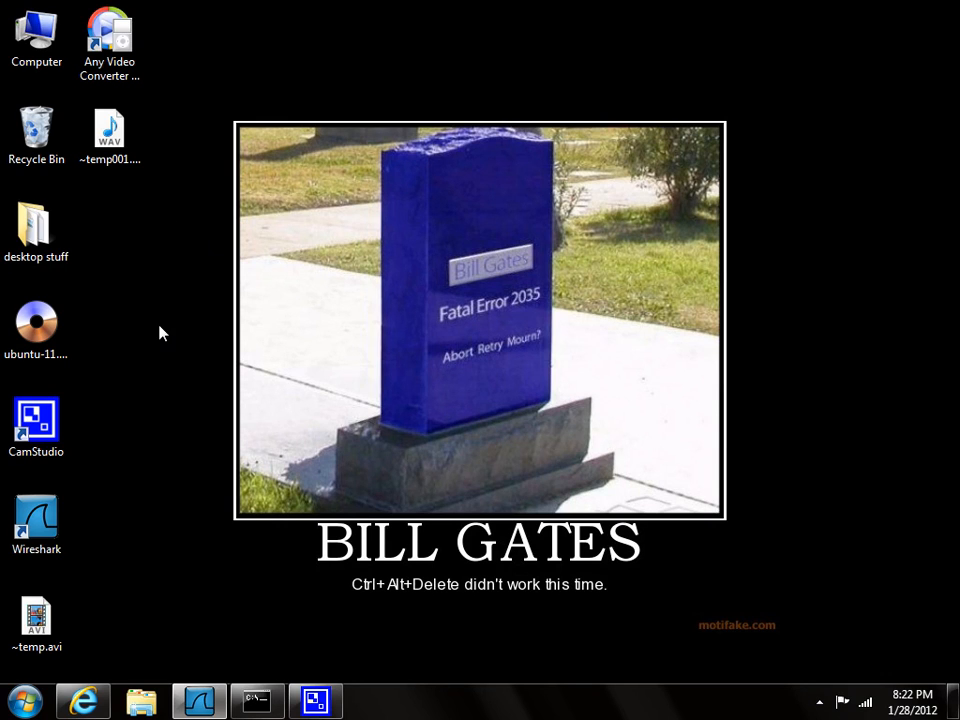
Step: Switch to Wireshark and display the list of available capture interfaces
left_click(205, 708)
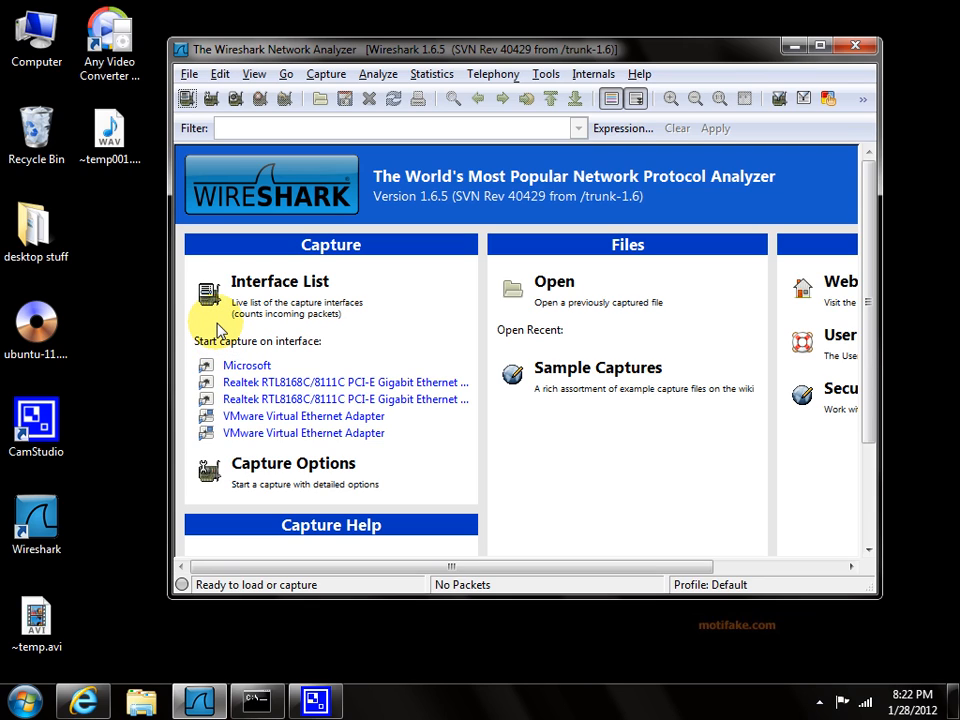
left_click(325, 75)
left_click(322, 97)
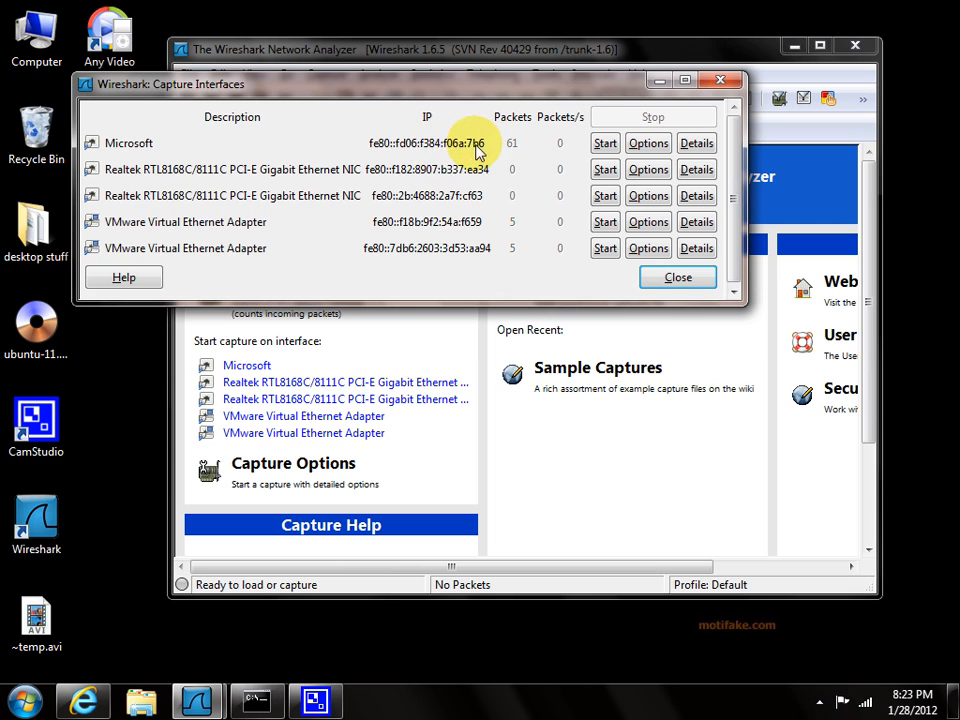
Step: Check the wireless LAN adapter's IPv4 and link-local IPv6 addresses in the ipconfig output, and start capturing on the matching Microsoft interface
left_click(257, 702)
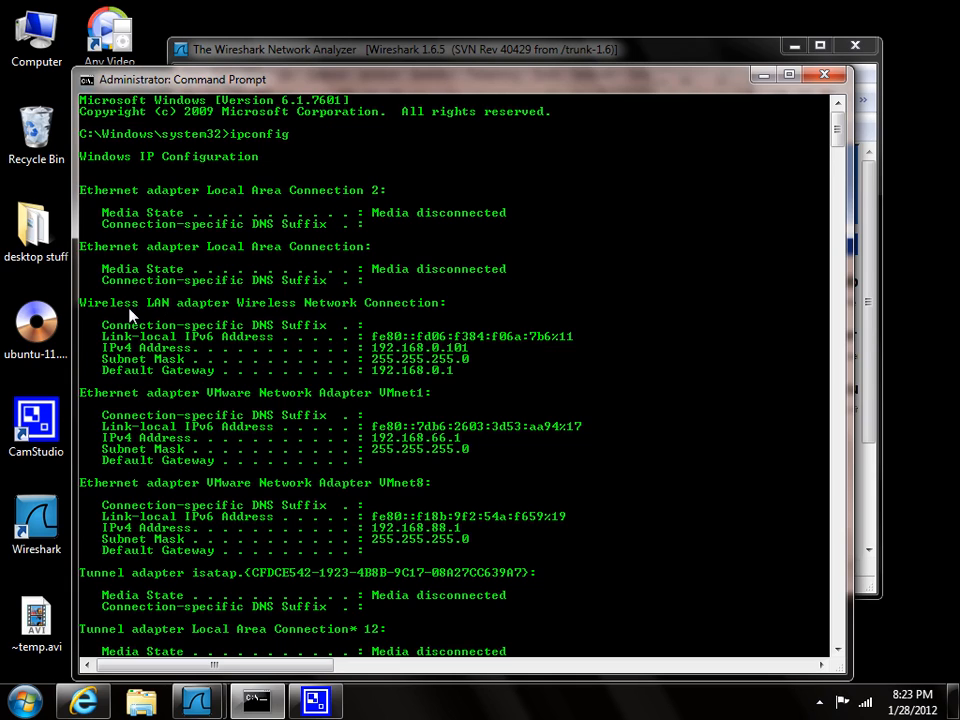
left_click_drag(84, 305, 230, 313)
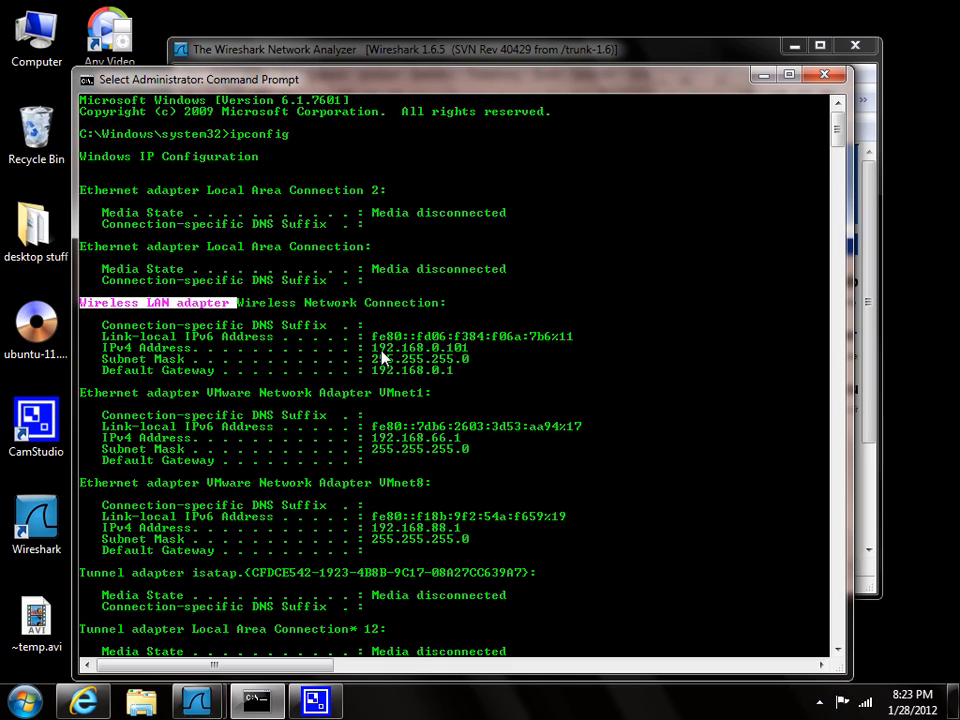
left_click_drag(374, 348, 469, 348)
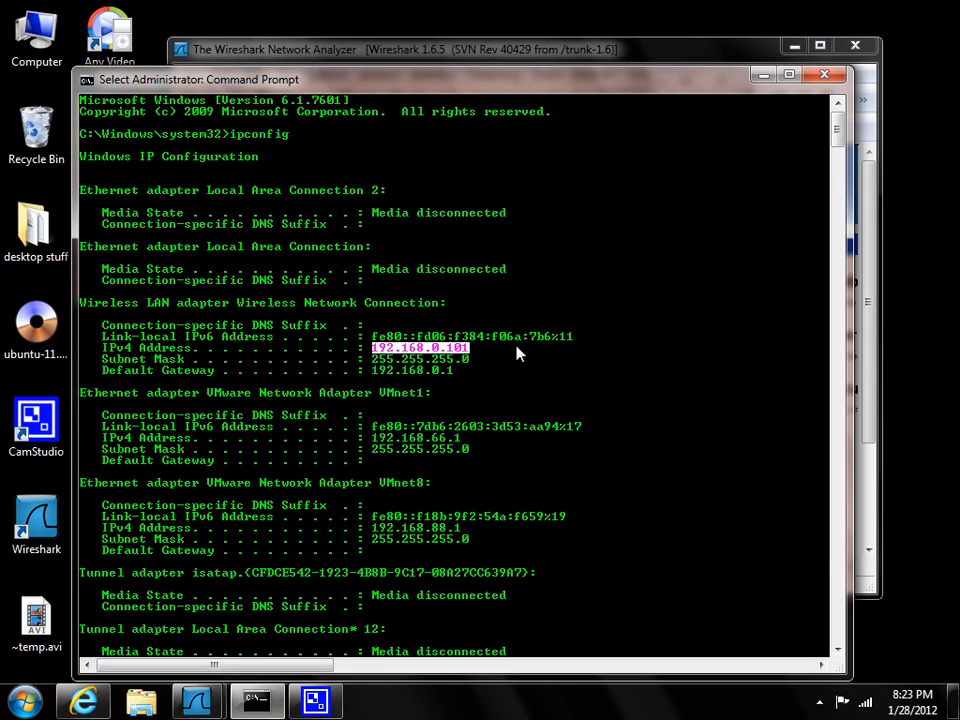
left_click_drag(103, 337, 545, 346)
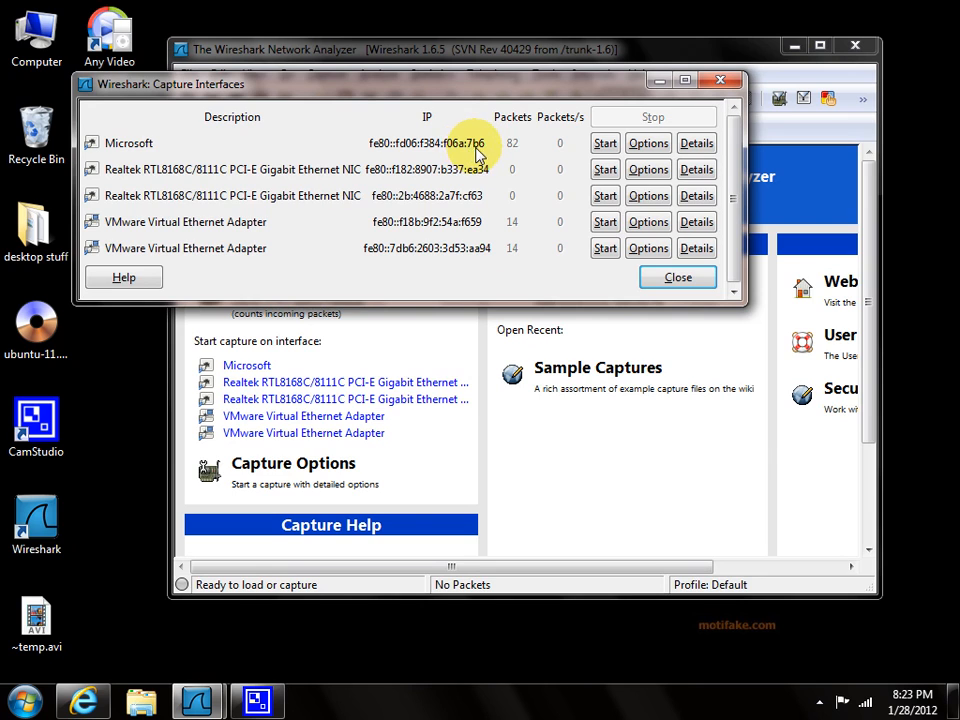
left_click(605, 143)
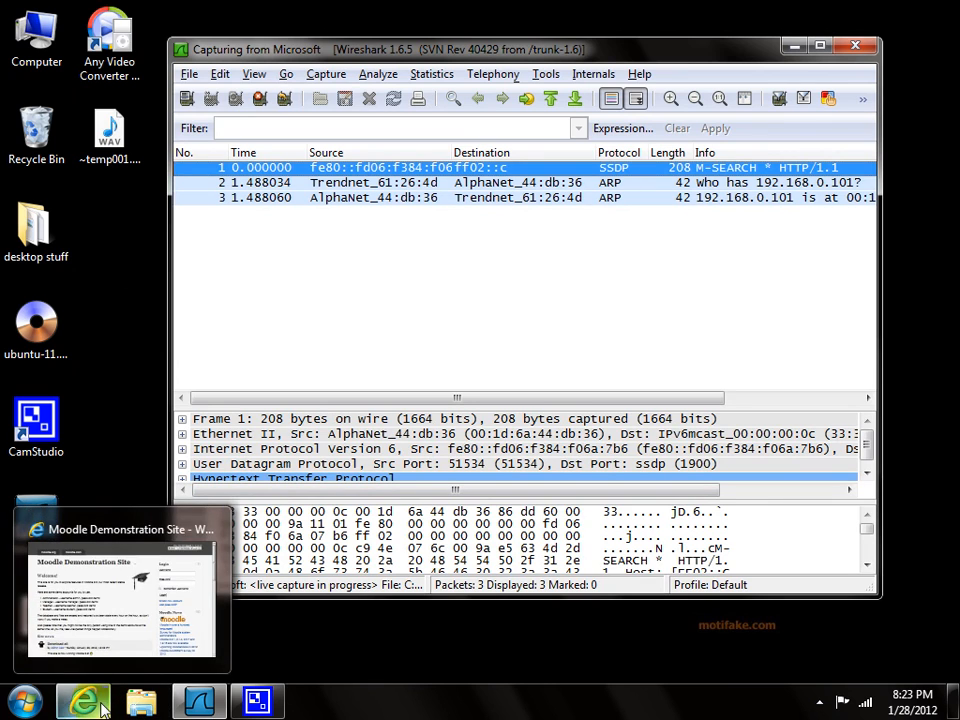
Step: Switch to Internet Explorer and submit the Moodle Demonstration Site login form with the e-mail username and the account password
left_click(160, 590)
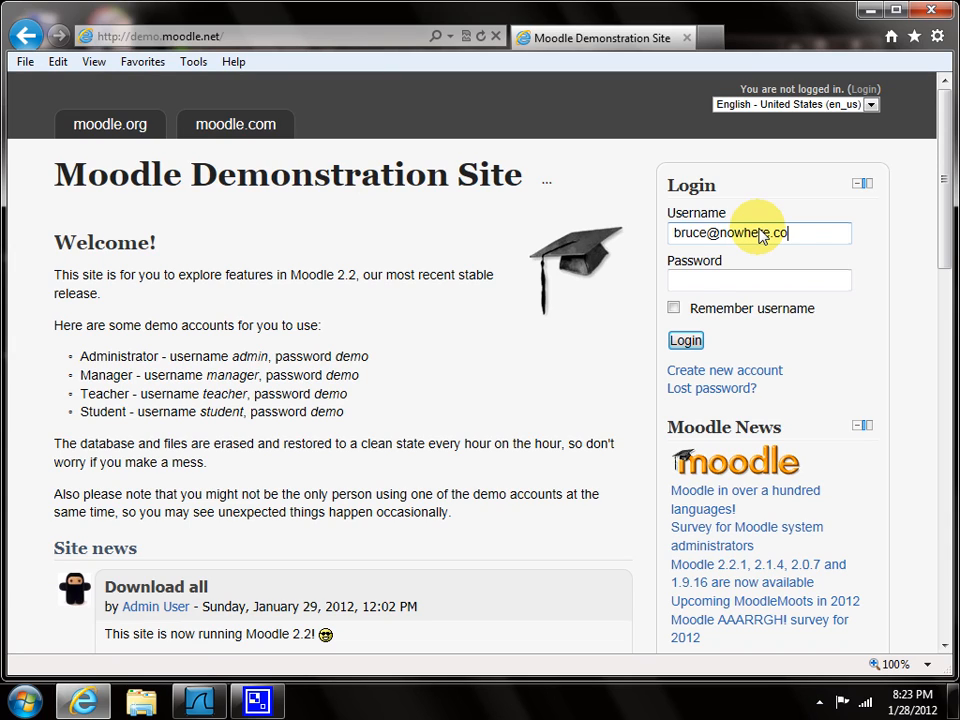
type("m")
key("Tab")
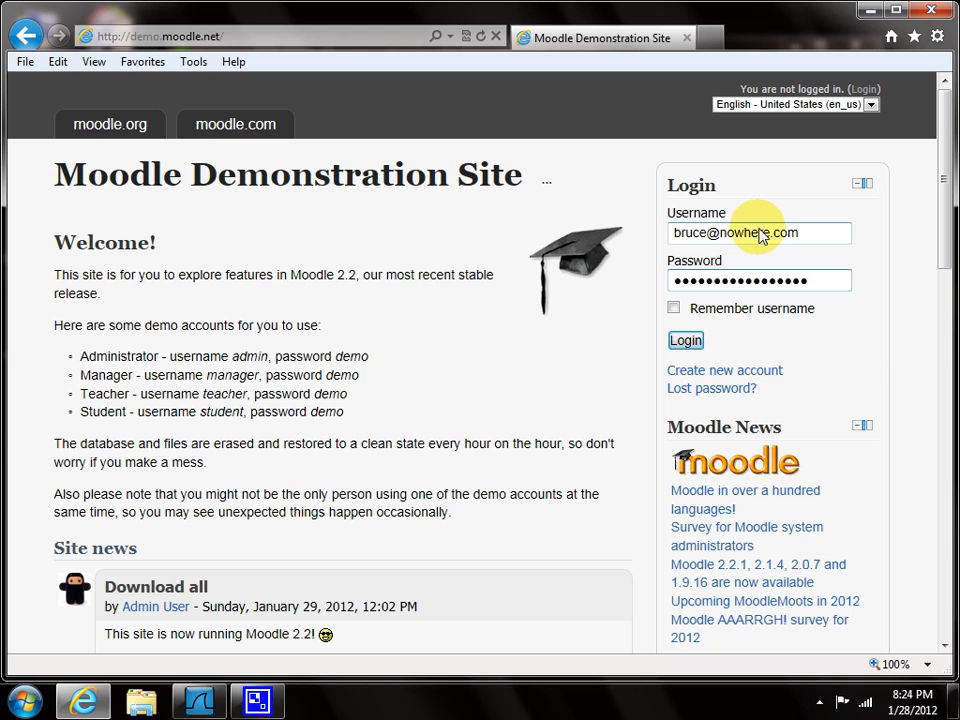
key("Return")
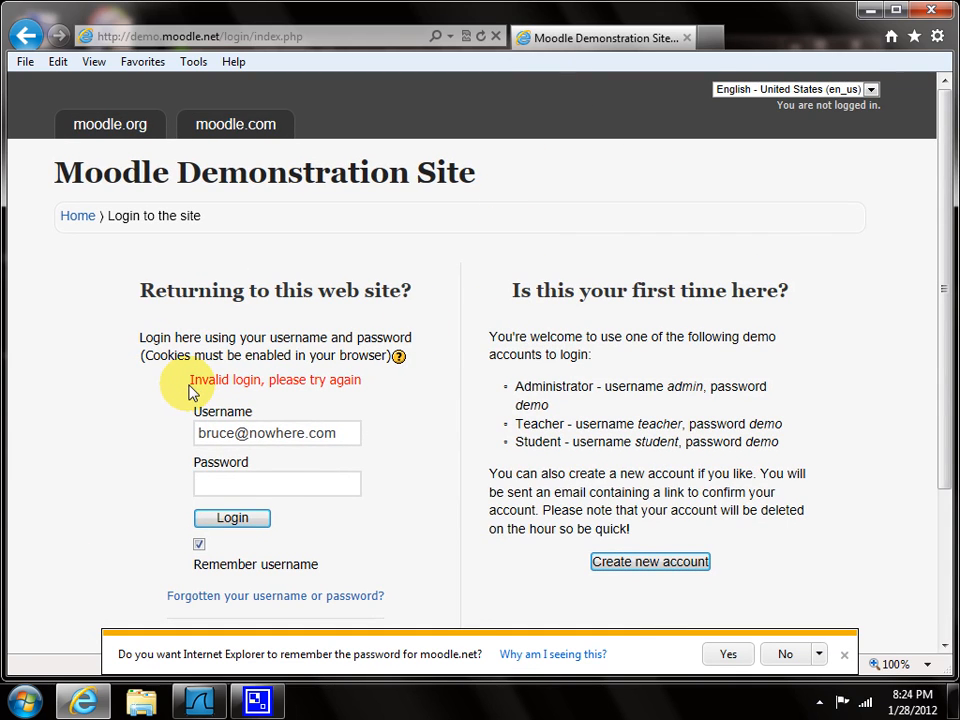
left_click_drag(190, 381, 343, 392)
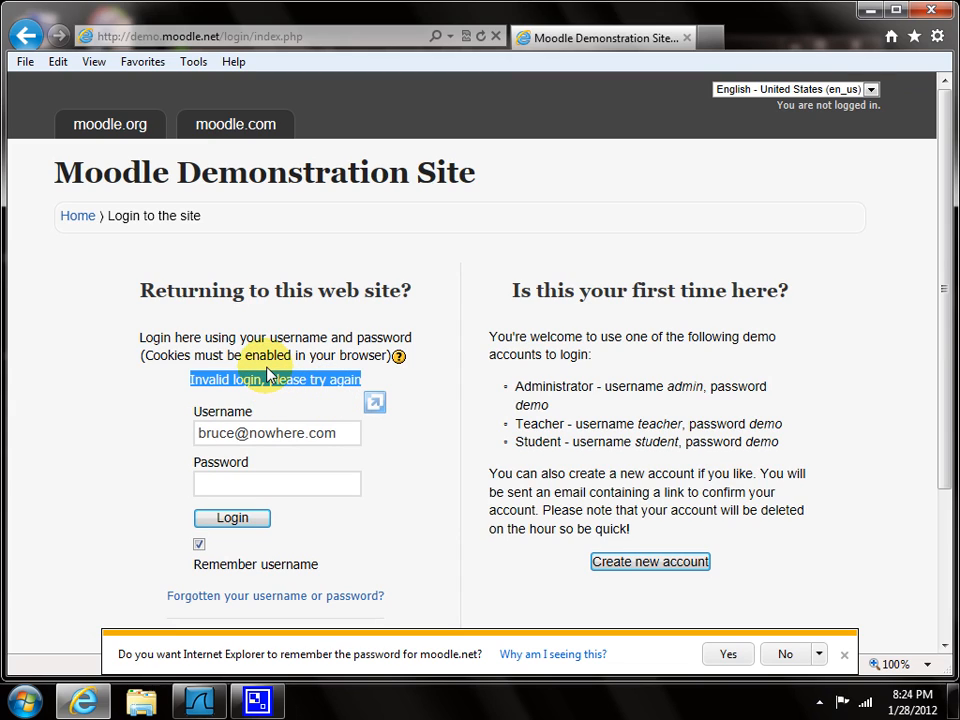
Step: Return to Wireshark and stop the running capture
left_click(871, 12)
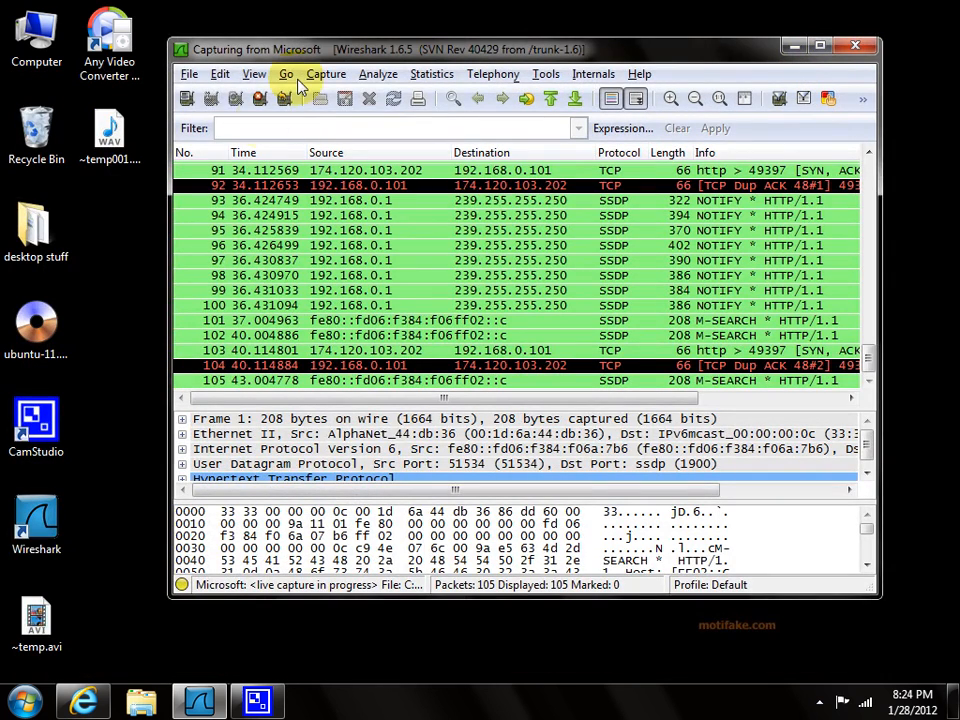
left_click(328, 75)
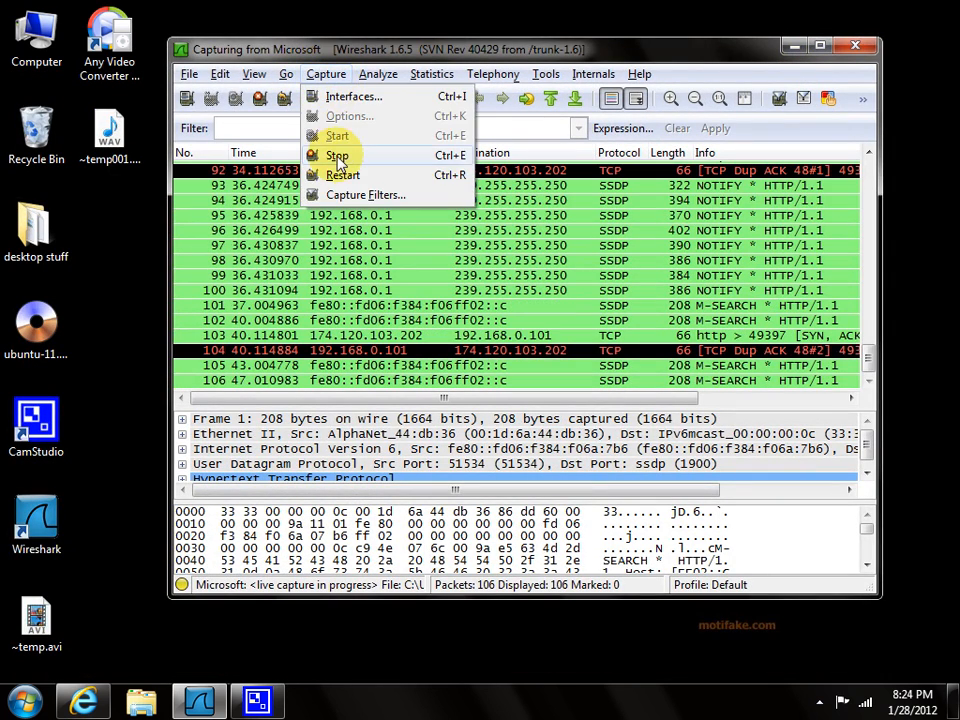
left_click(337, 158)
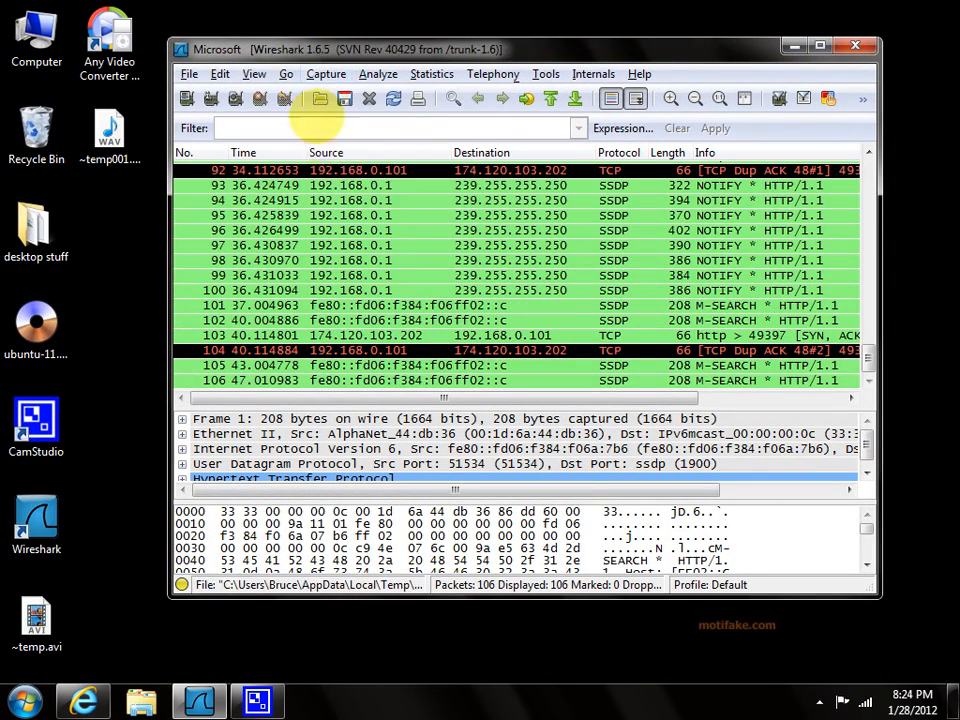
Step: Find the packet containing the submitted login password by searching the packet bytes for it as a string
left_click(220, 78)
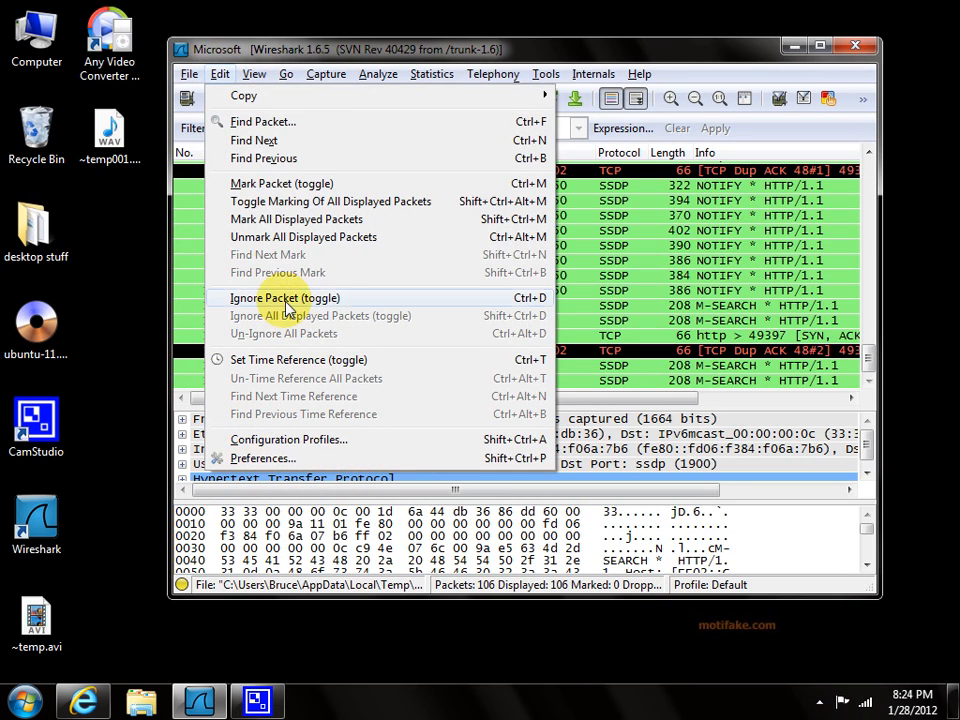
left_click(250, 122)
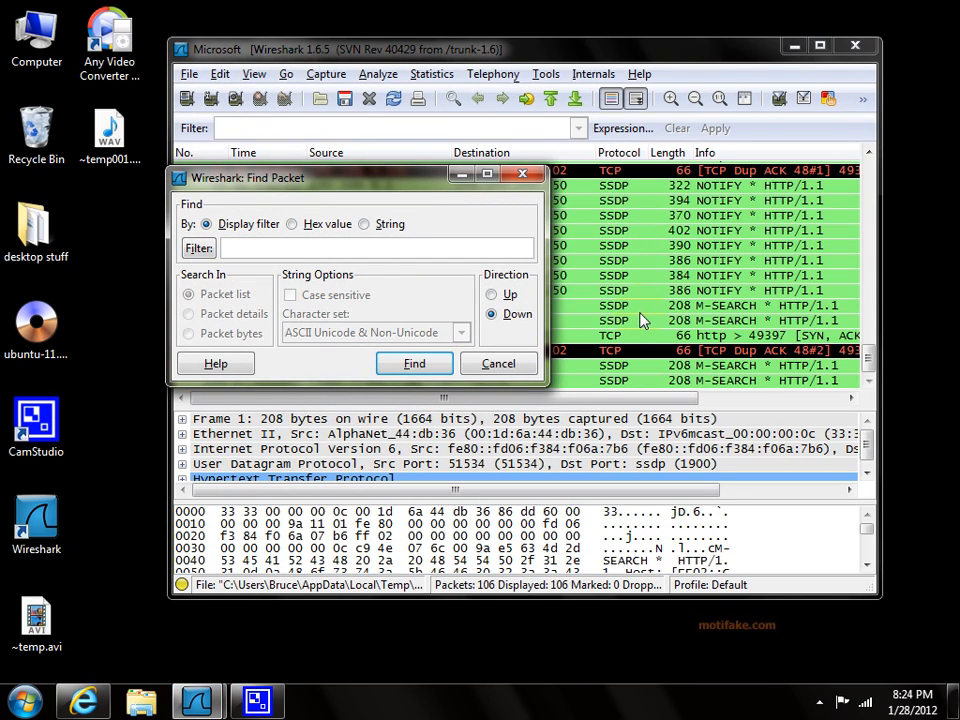
left_click(283, 251)
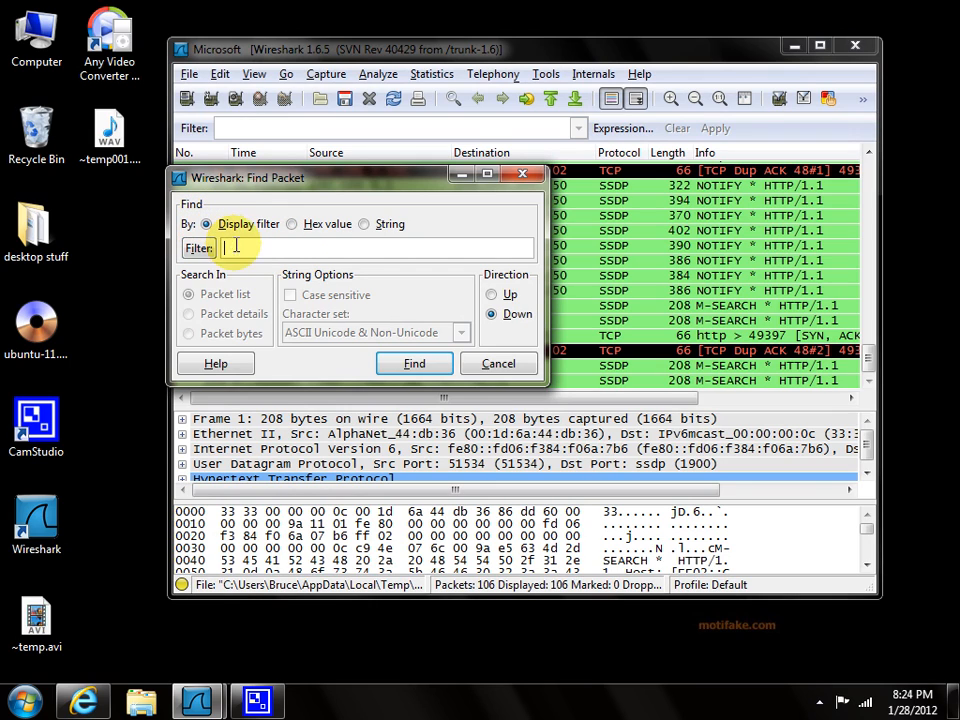
type("tc")
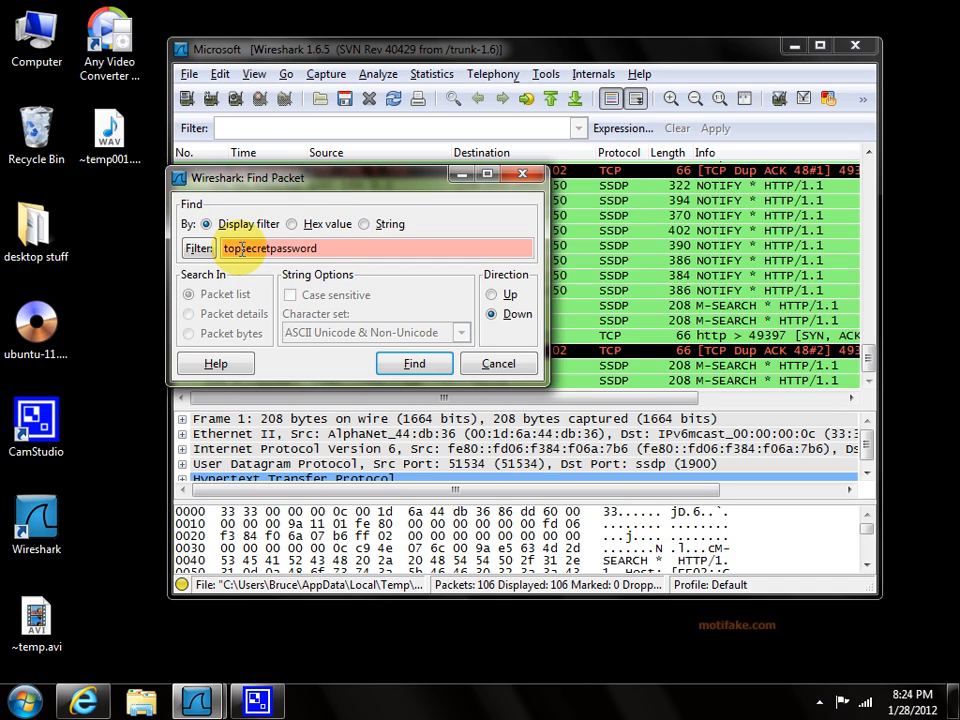
left_click_drag(241, 250, 272, 256)
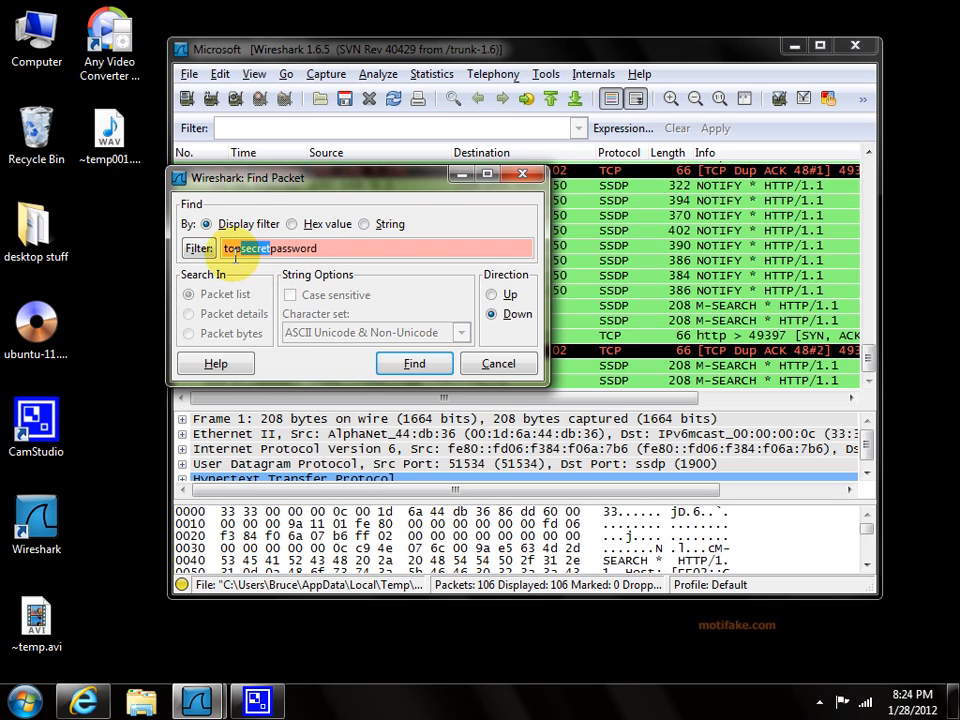
left_click(232, 248)
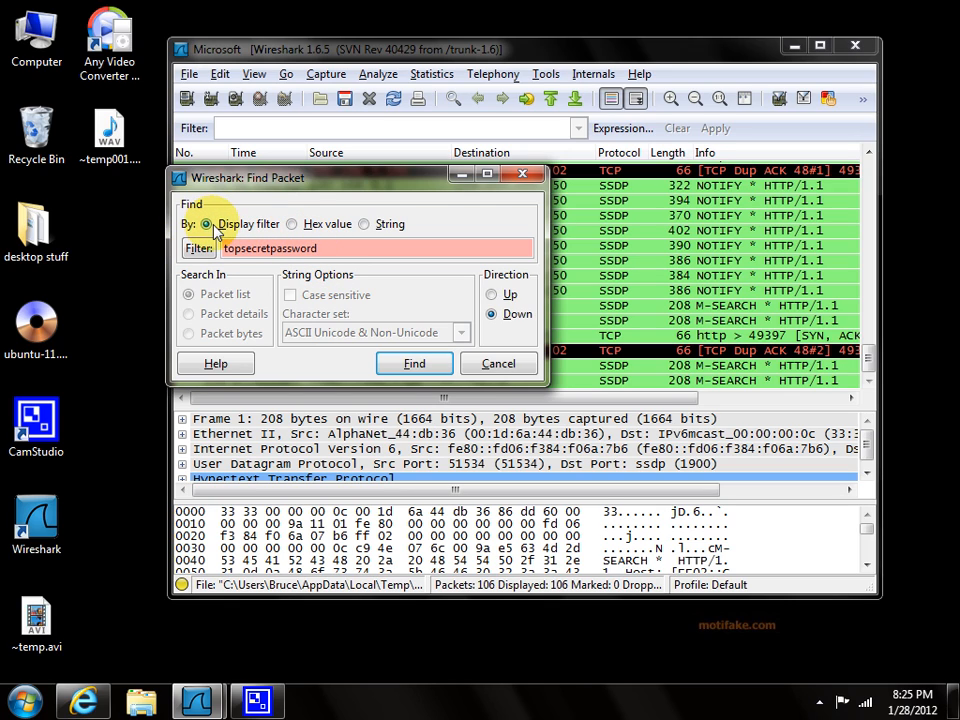
left_click(366, 225)
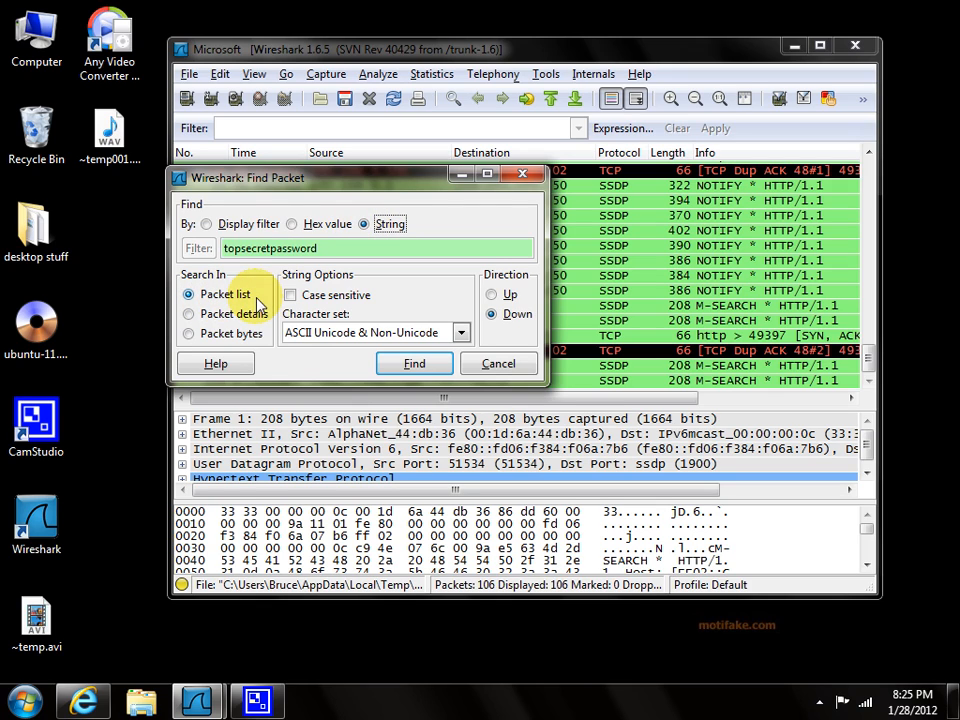
left_click(219, 344)
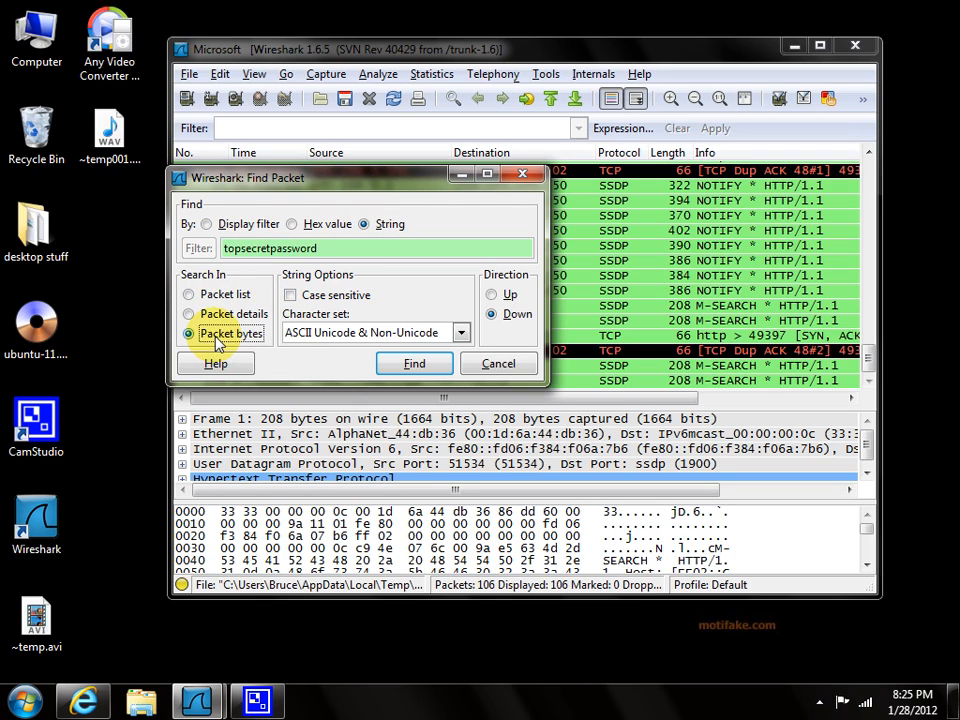
left_click(414, 364)
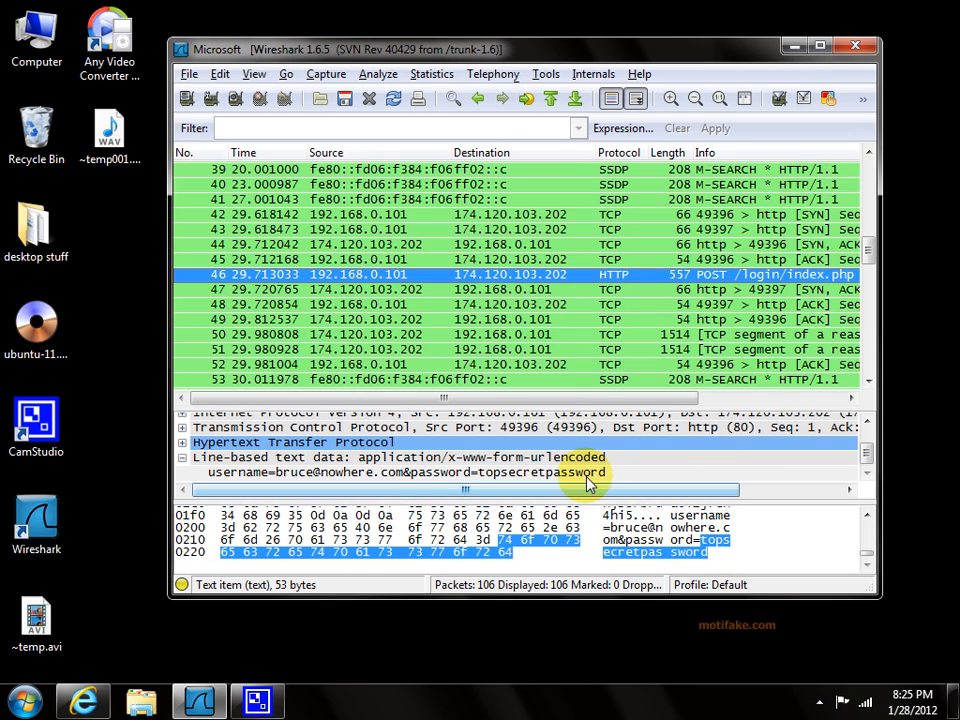
left_click(220, 74)
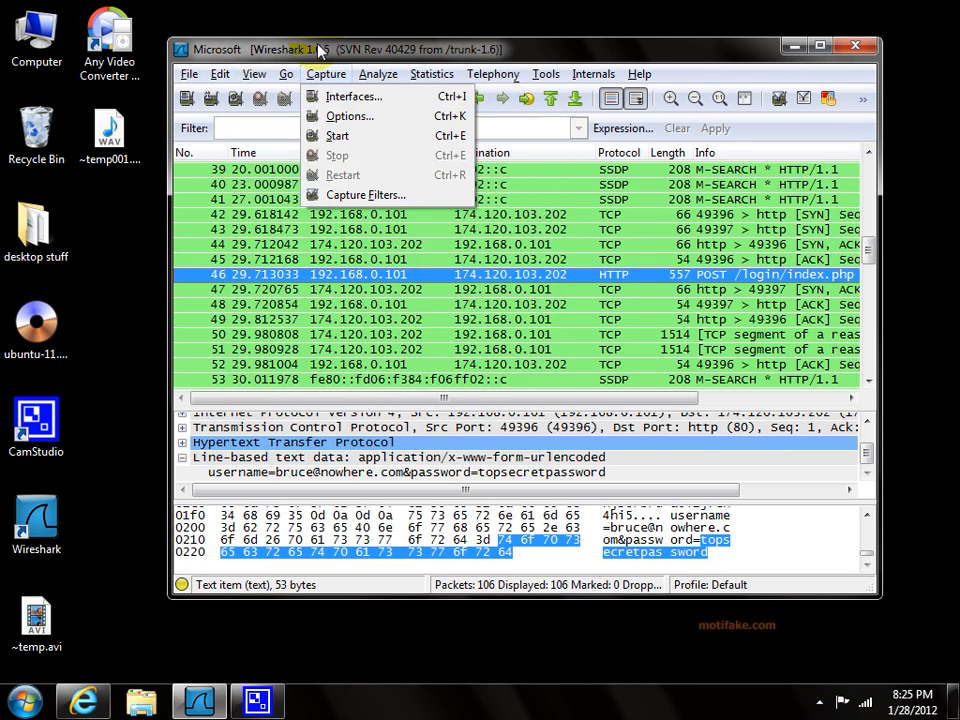
mouse_move(378, 74)
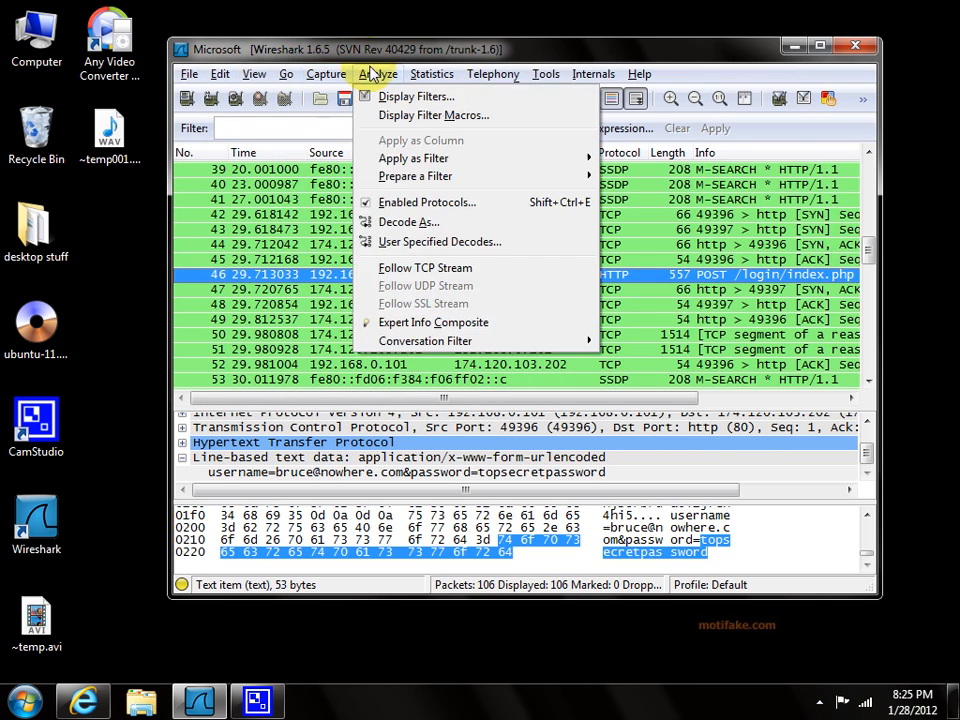
left_click(675, 310)
Step: Review the Microsoft adapter's entry in the capture interfaces list again and close the list
left_click(334, 76)
left_click(344, 98)
scroll(472, 218, "down", 3)
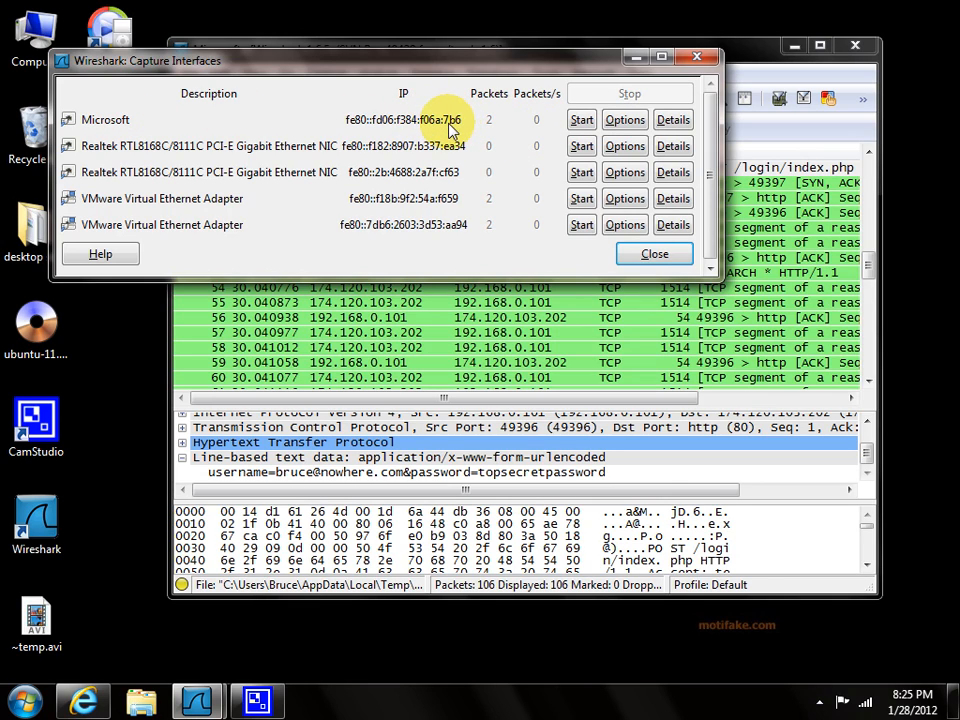
left_click(700, 60)
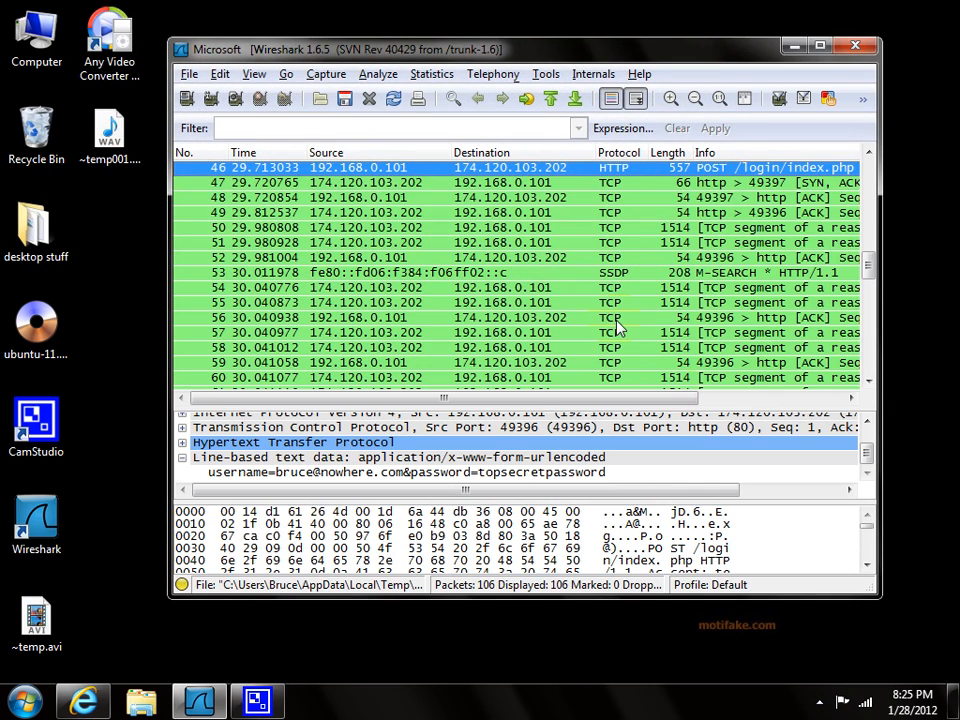